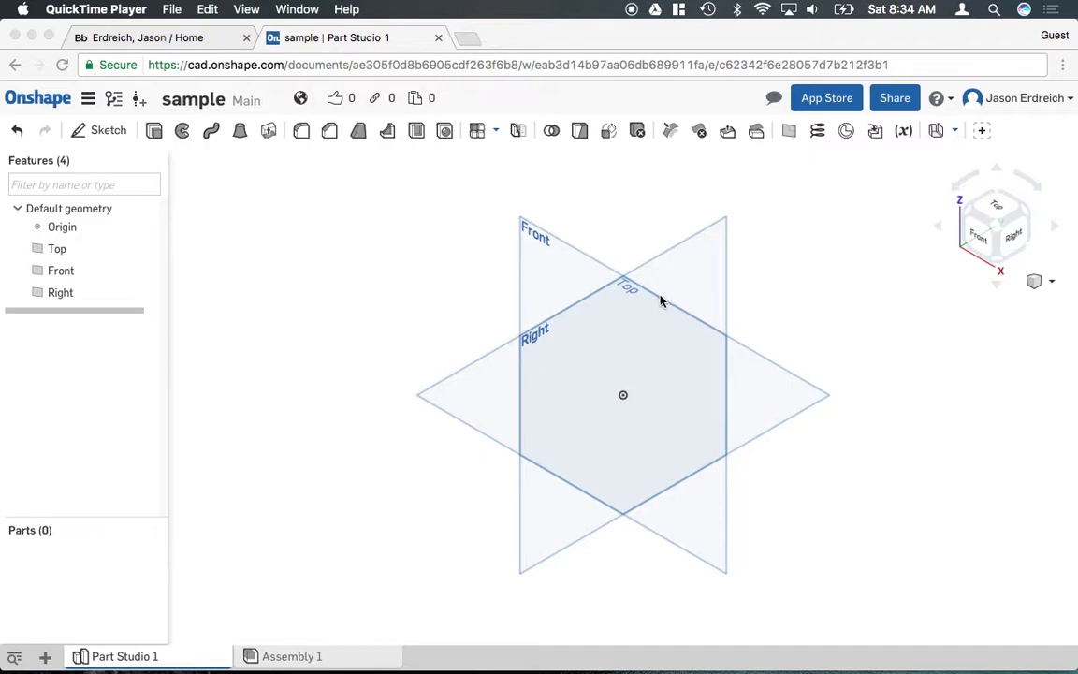
# - Start a new sketch on the Top plane
pyautogui.click(205, 212)
pyautogui.moveTo(191, 196); pyautogui.dragTo(383, 344)
pyautogui.moveTo(424, 334); pyautogui.dragTo(284, 307, button='middle')
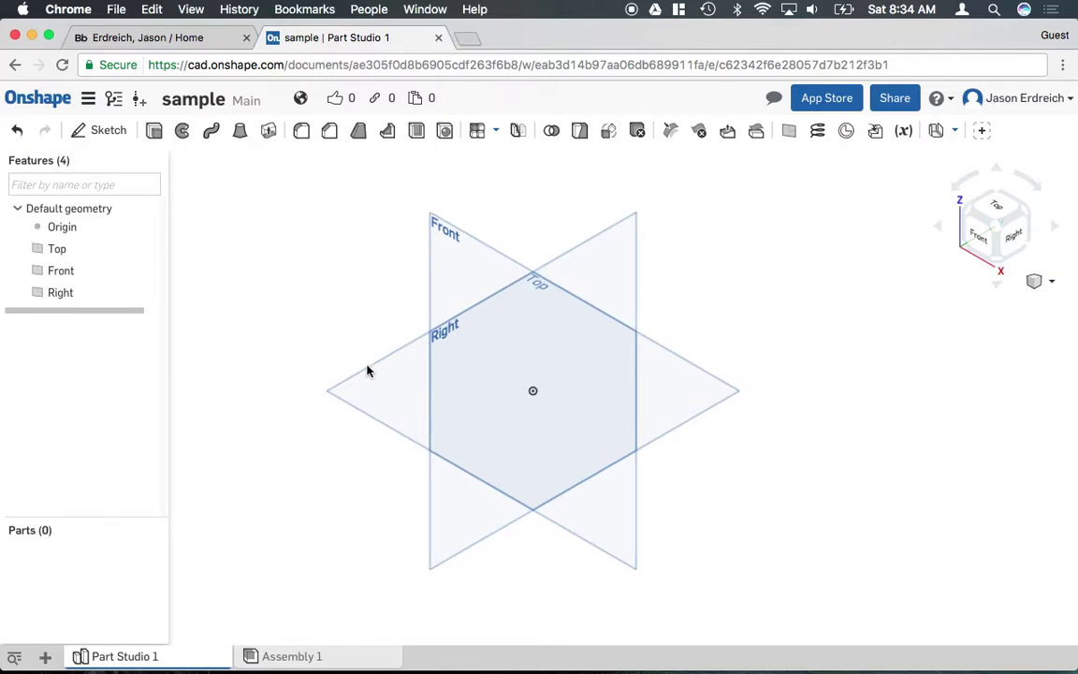
pyautogui.click(385, 320)
pyautogui.click(738, 277)
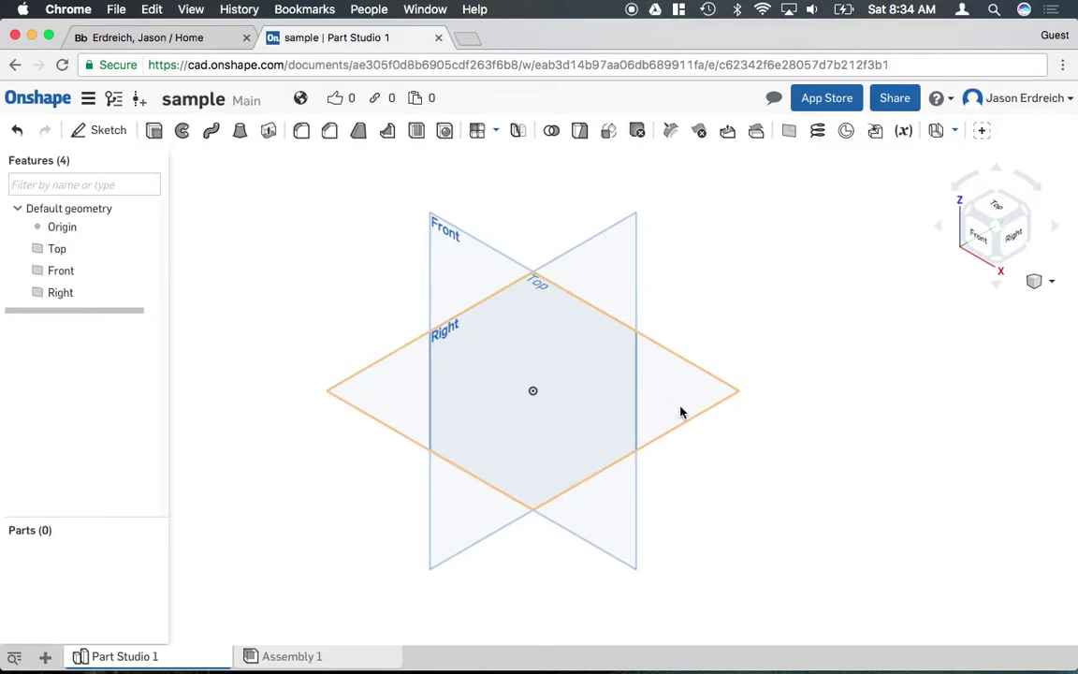
pyautogui.click(367, 403)
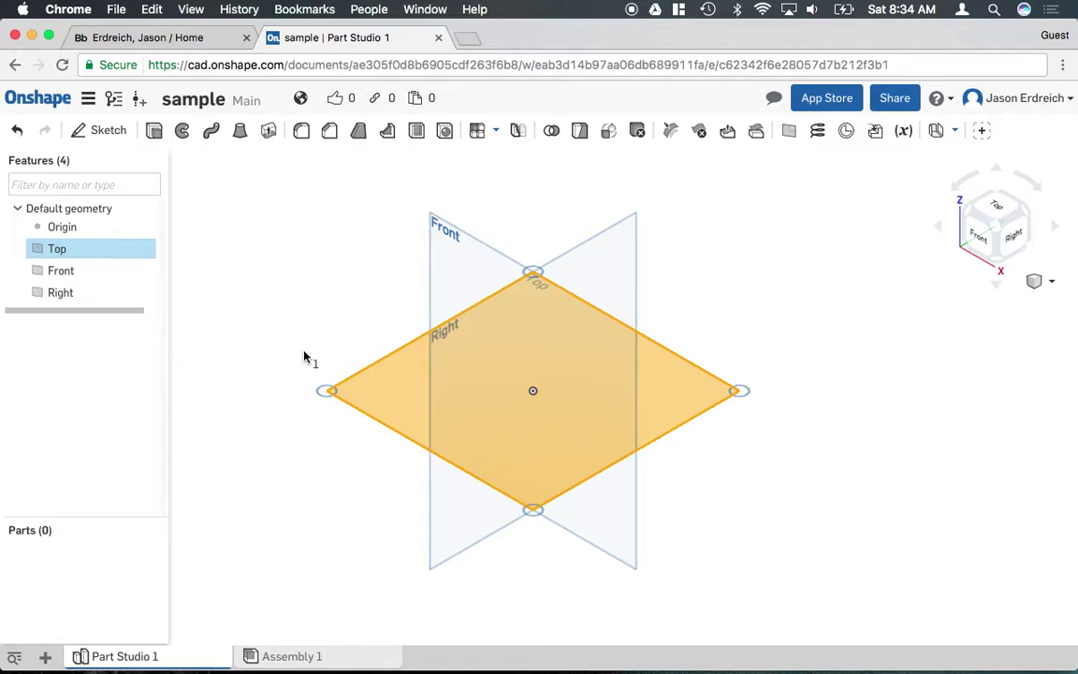
pyautogui.rightClick(376, 394)
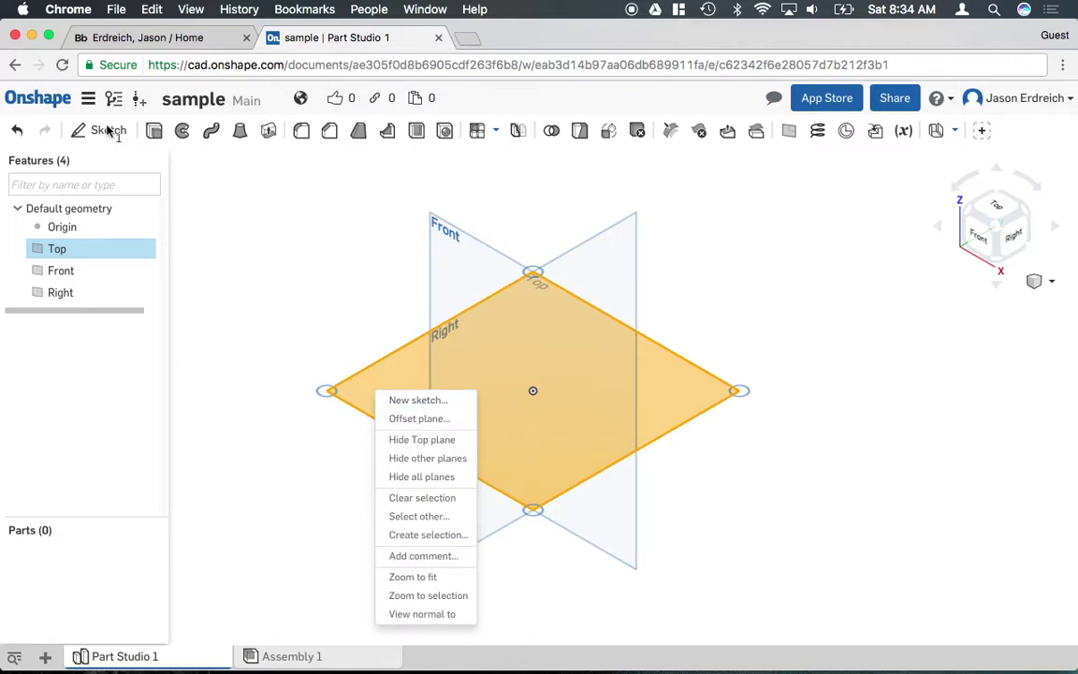
pyautogui.click(418, 402)
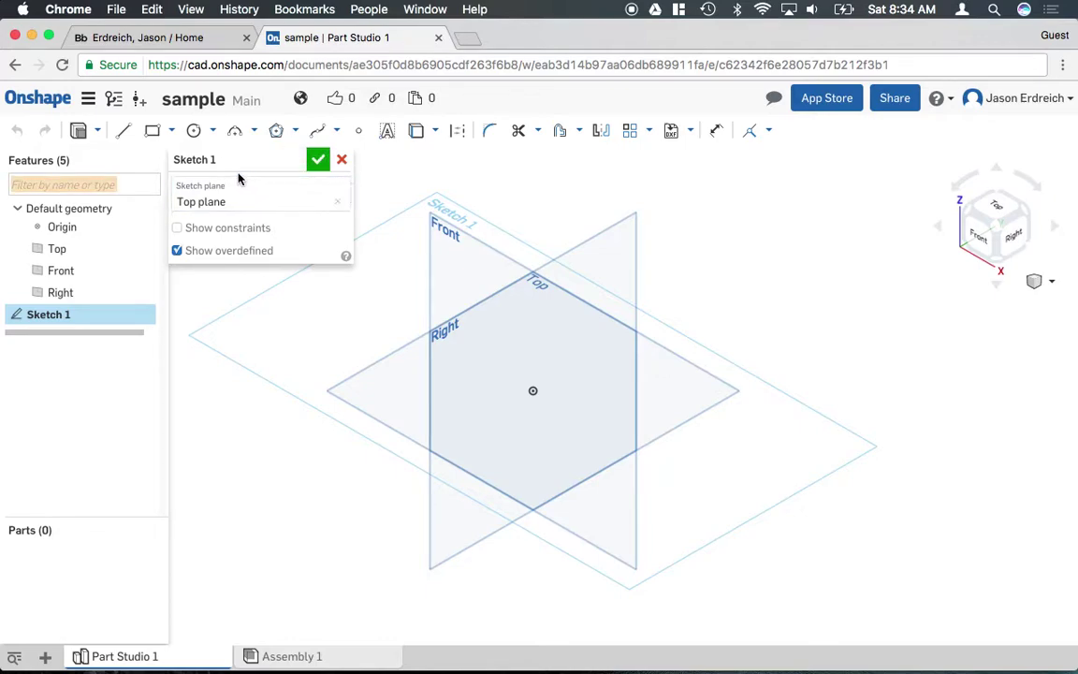
# - Rename the sketch as "base" and view it straight on from the top
pyautogui.moveTo(176, 156)
pyautogui.mouseDown()
pyautogui.moveTo(193, 181)
pyautogui.moveTo(255, 183)
pyautogui.moveTo(208, 179)
pyautogui.mouseUp()
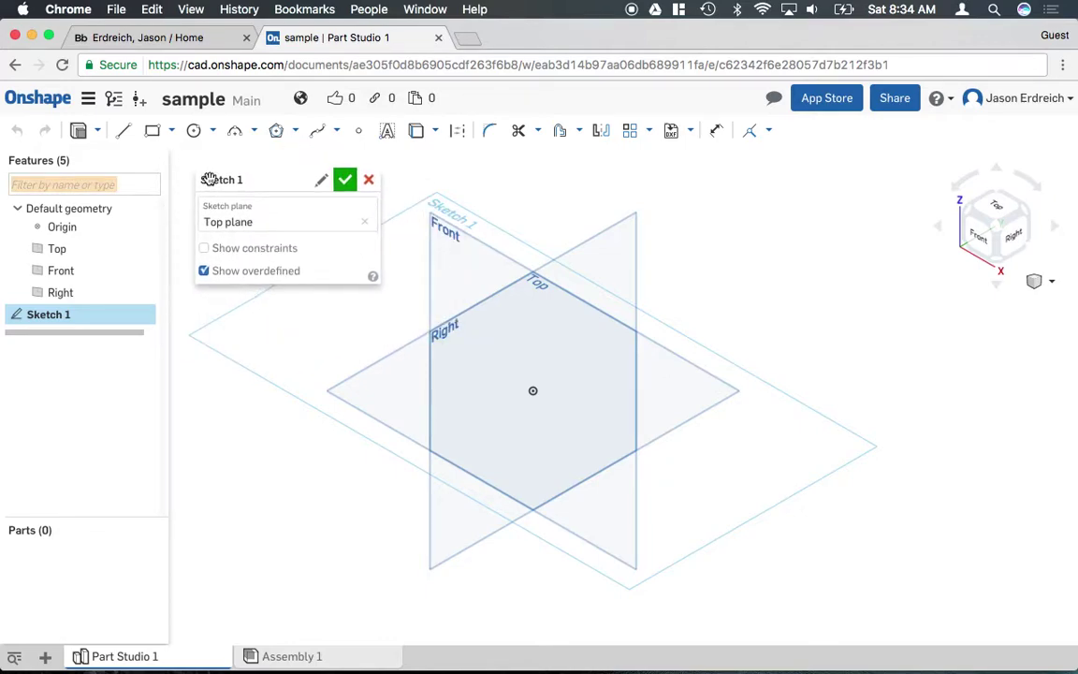
pyautogui.click(320, 179)
pyautogui.write('base')
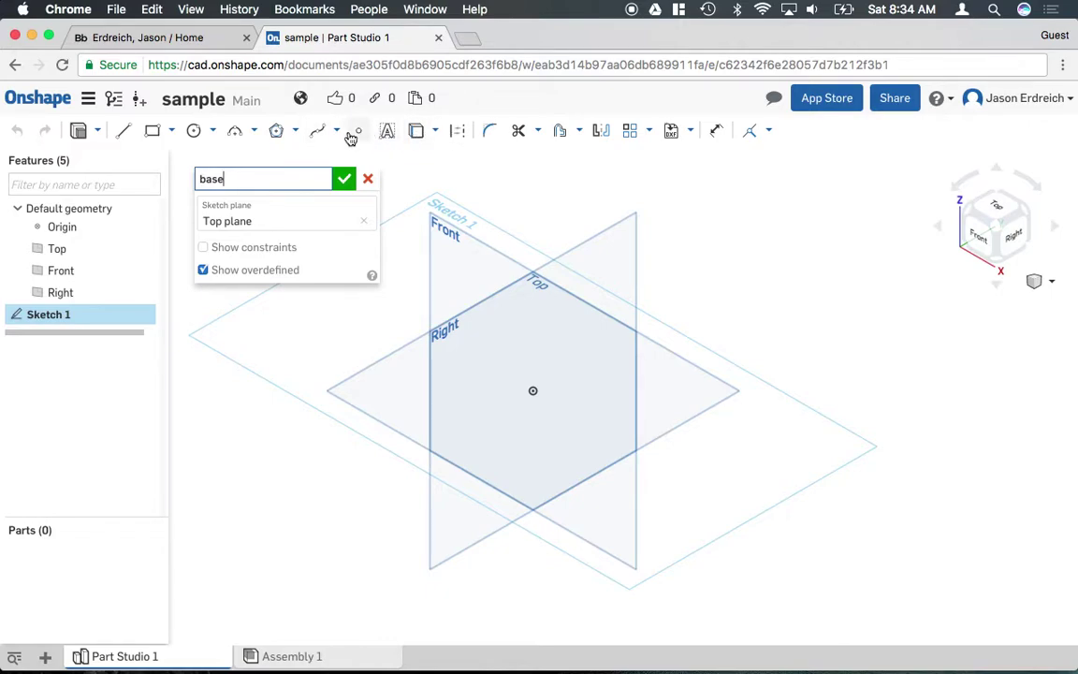
pyautogui.press('Return')
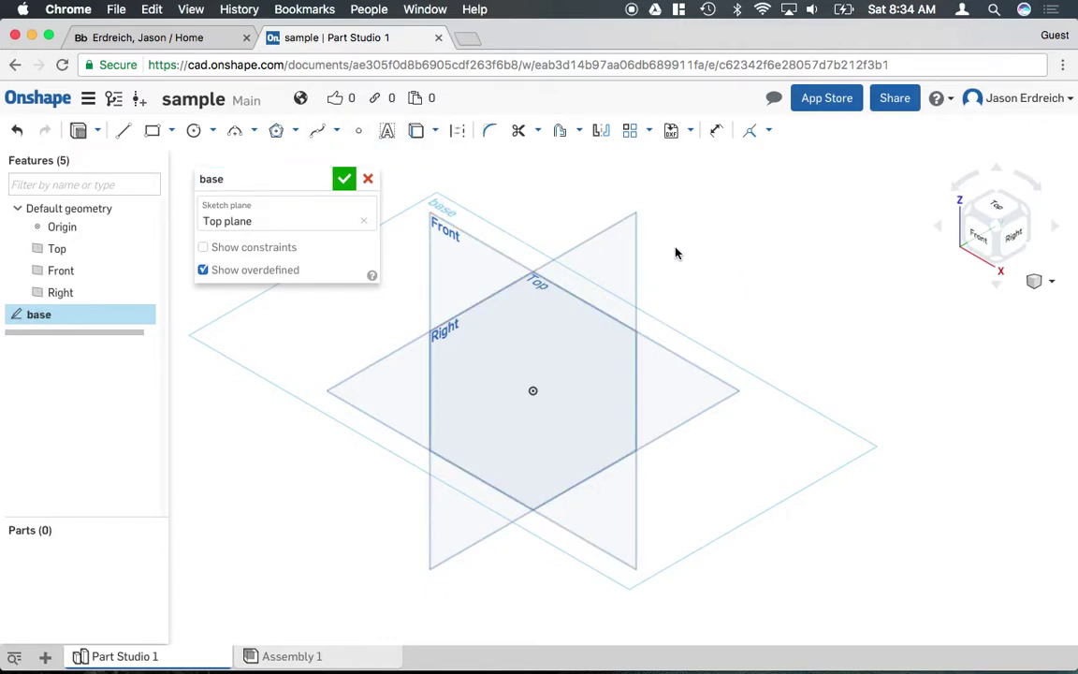
pyautogui.click(1000, 212)
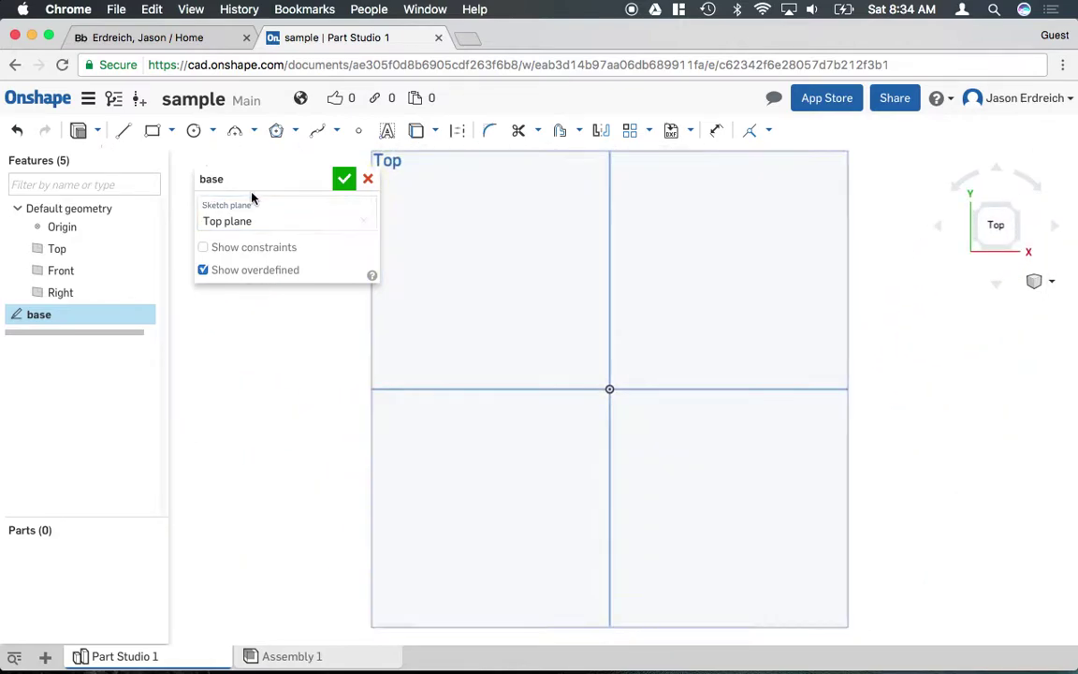
pyautogui.moveTo(249, 177)
pyautogui.mouseDown()
pyautogui.moveTo(221, 176)
pyautogui.moveTo(222, 160)
pyautogui.mouseUp()
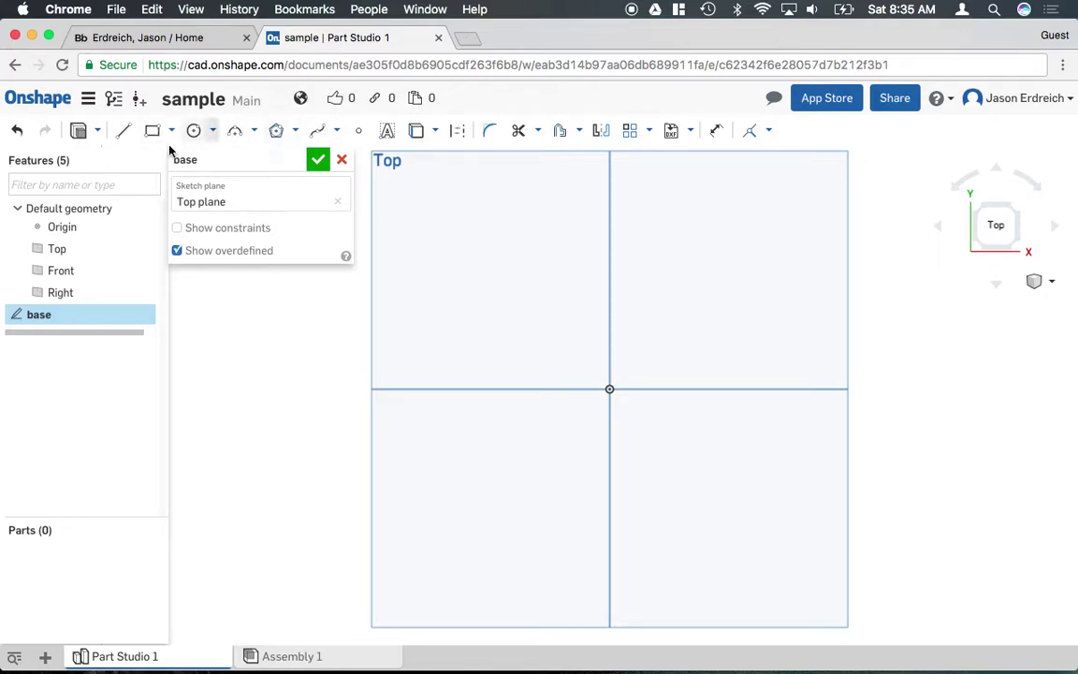
# - Draw a horizontal line about 1.86 in long above the origin, connected to a vertical line about 1.52 in long running down from its right end
pyautogui.click(123, 132)
pyautogui.click(586, 301)
pyautogui.click(732, 301)
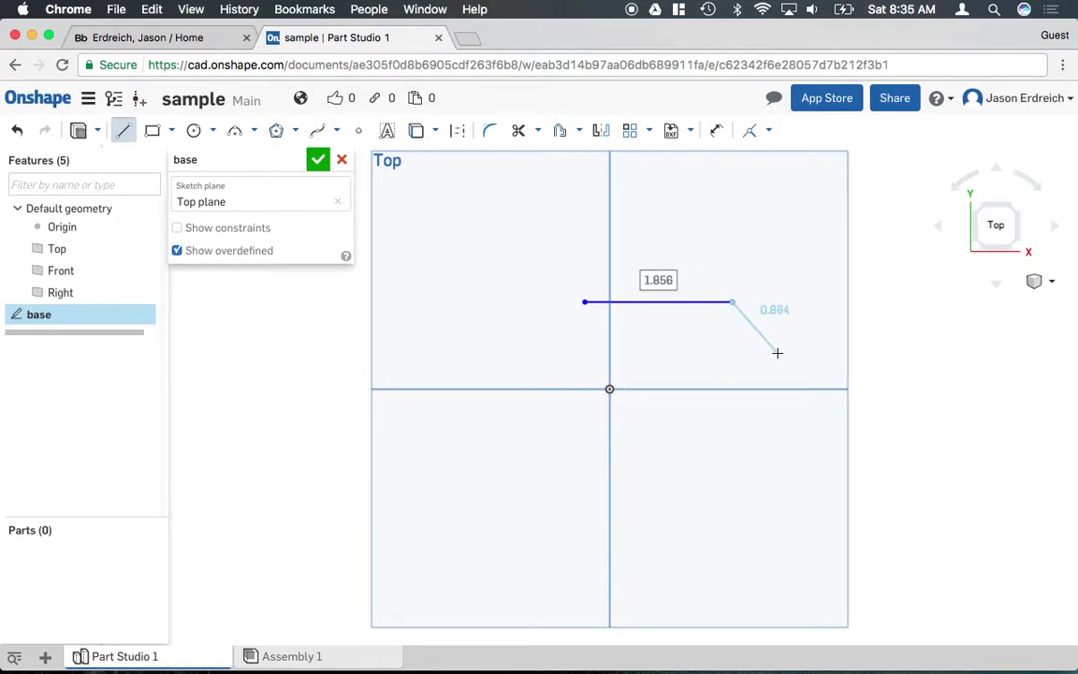
pyautogui.click(733, 422)
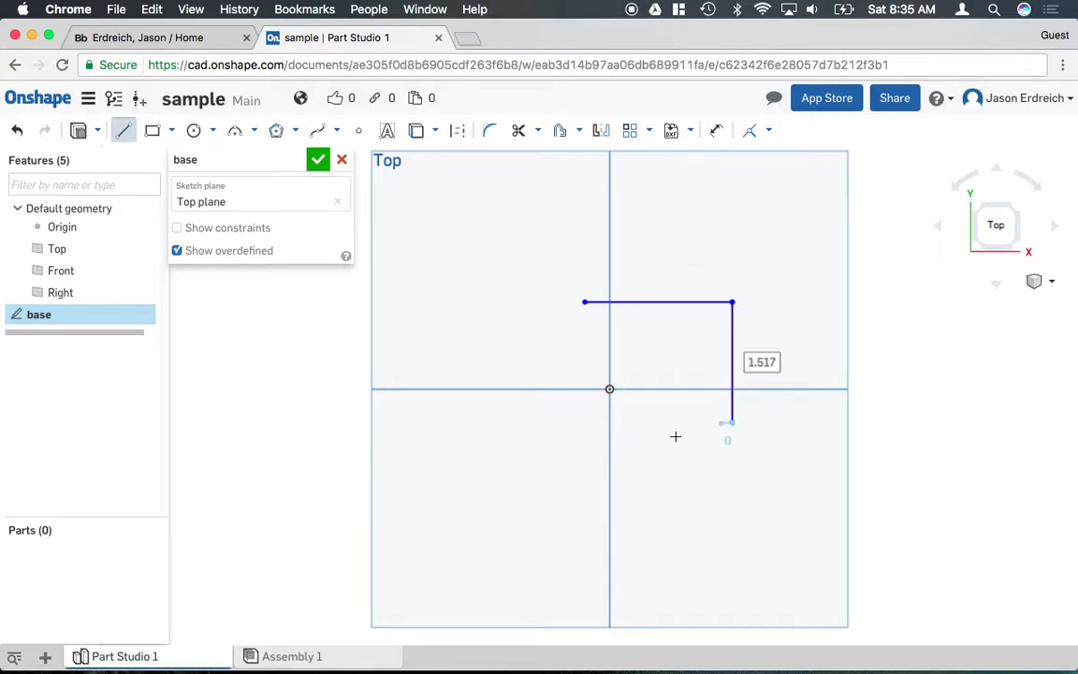
pyautogui.press('Escape')
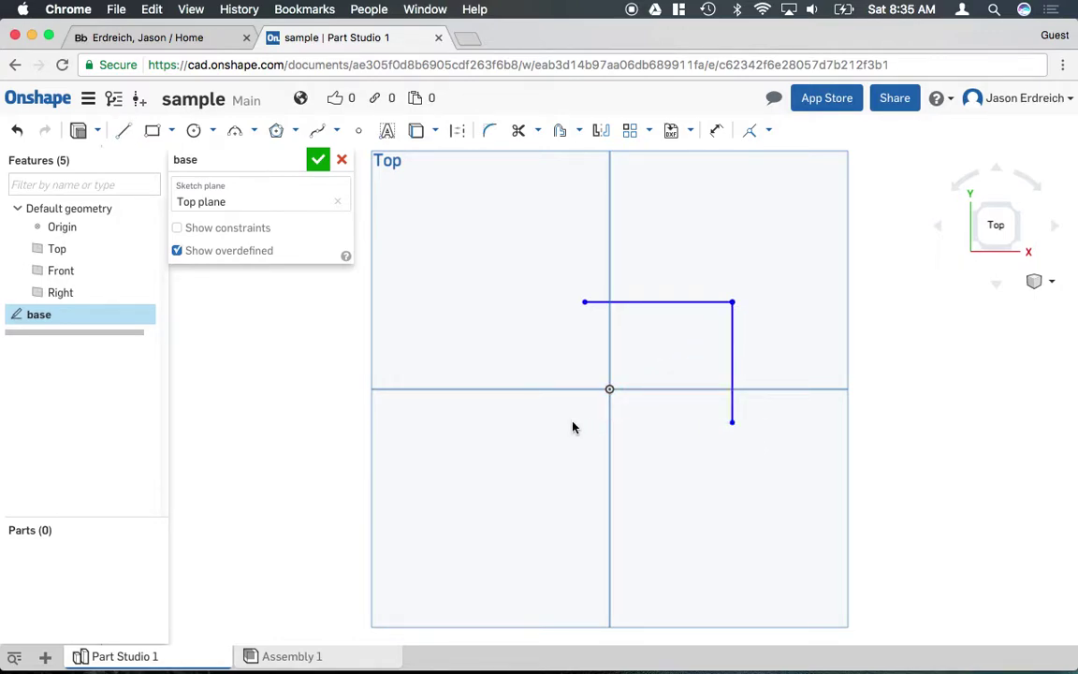
# - Draw a corner rectangle about 1.53 by 1.06 in in the upper-left area of the Top plane
pyautogui.click(152, 130)
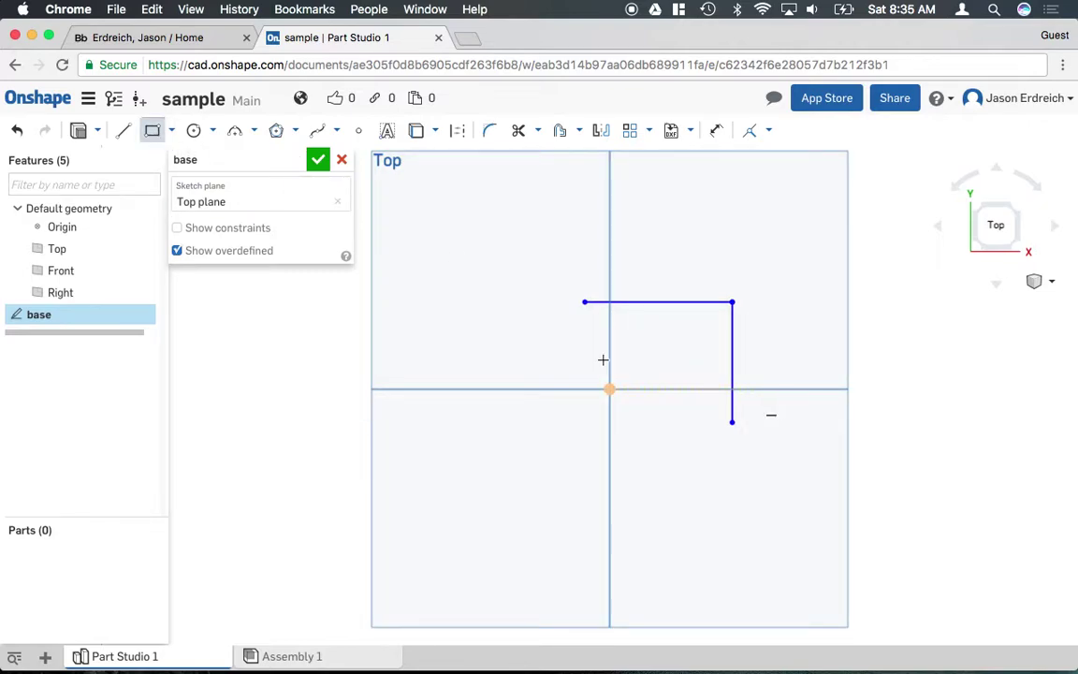
pyautogui.click(426, 208)
pyautogui.click(548, 292)
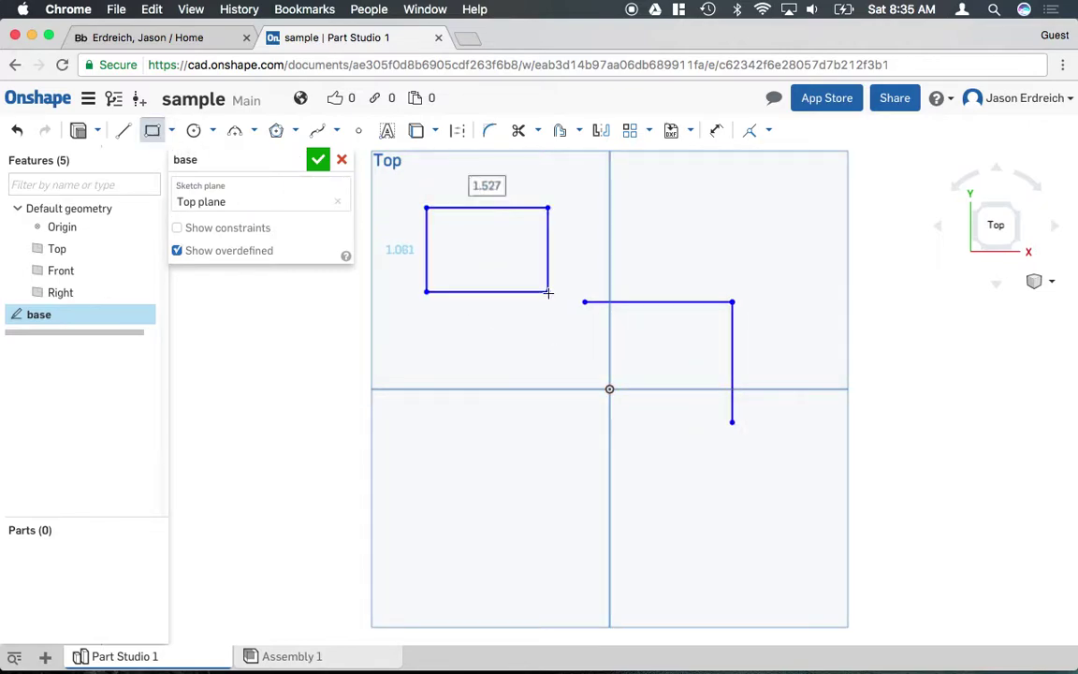
pyautogui.press('Escape')
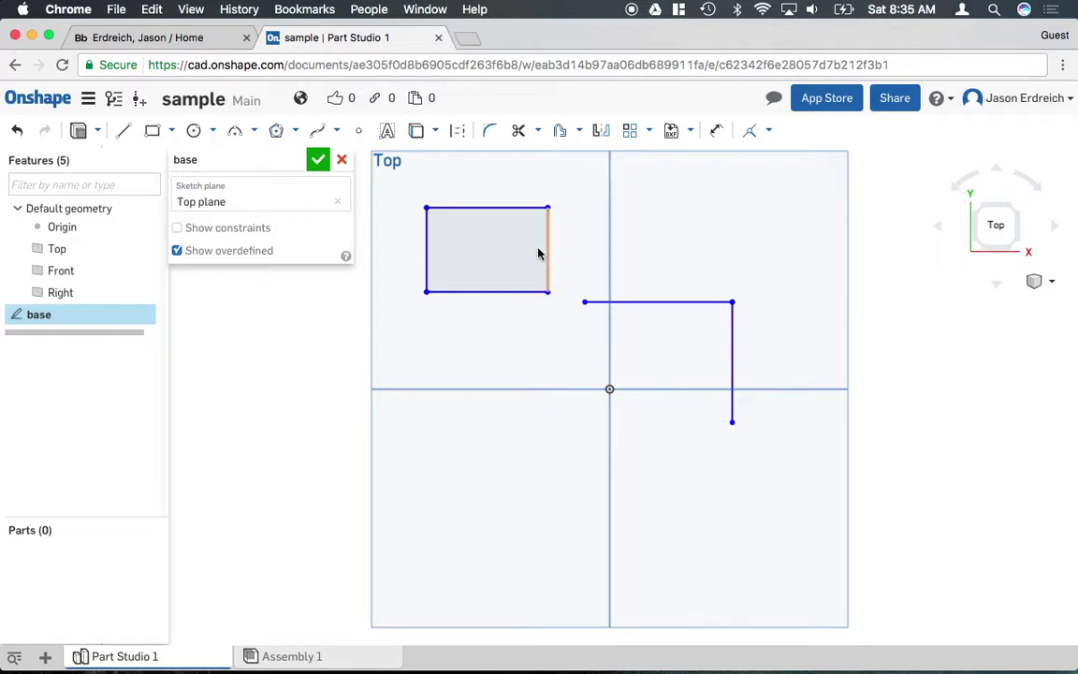
# - Trim away the left, upper and right sides of the rectangle, keeping only its lower edge
pyautogui.click(520, 133)
pyautogui.click(462, 222)
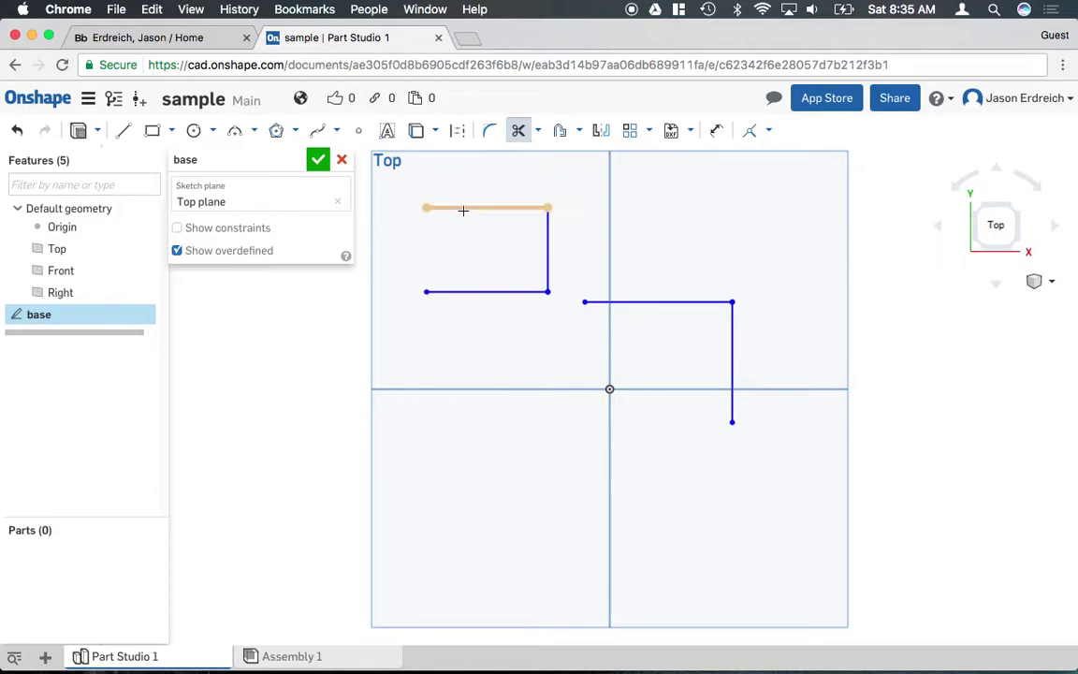
pyautogui.click(509, 215)
pyautogui.click(547, 241)
pyautogui.press('Escape')
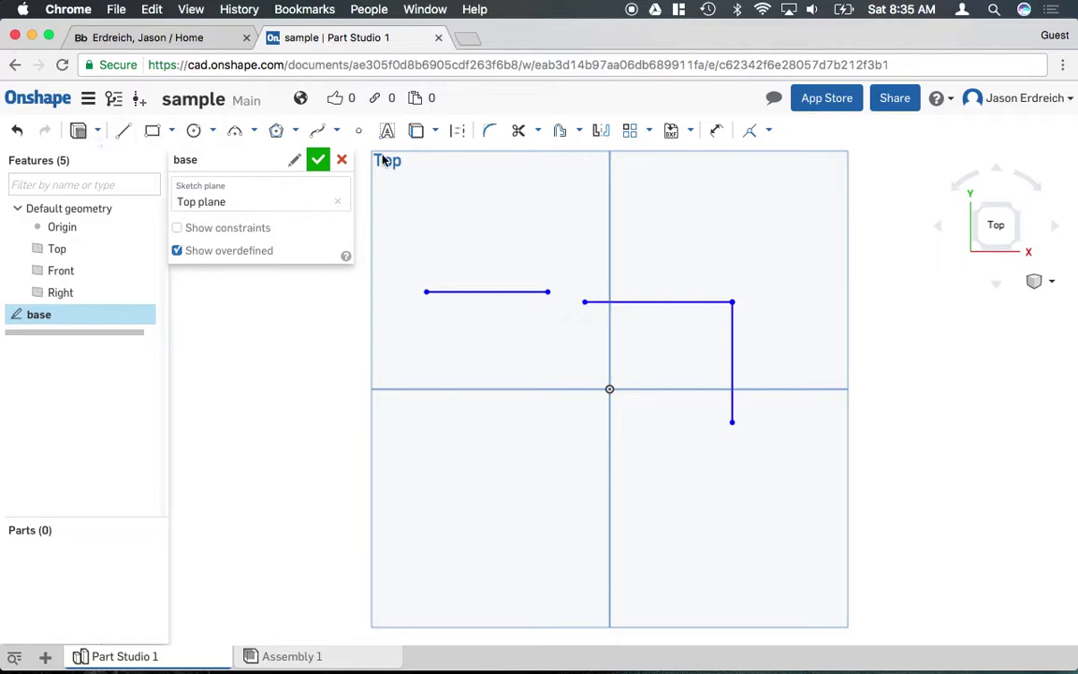
# - Delete the rectangle's remaining lower edge together with its right endpoint
pyautogui.click(517, 295)
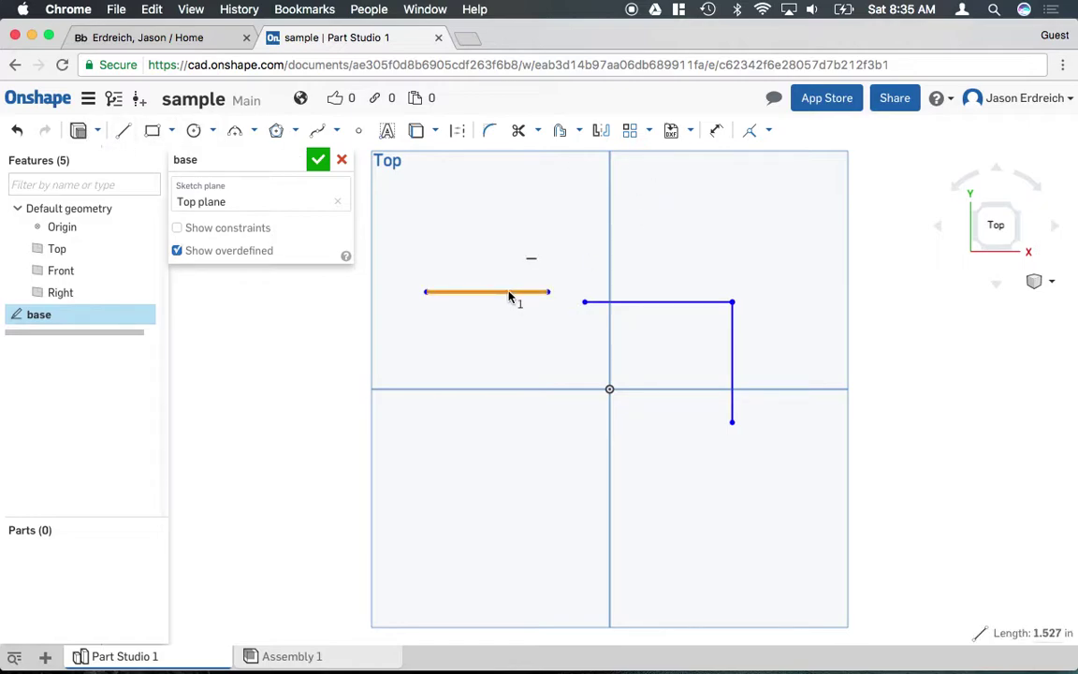
pyautogui.moveTo(552, 293)
pyautogui.mouseDown()
pyautogui.moveTo(561, 296)
pyautogui.moveTo(561, 263)
pyautogui.moveTo(552, 294)
pyautogui.mouseUp()
pyautogui.scroll(3, 552, 296)
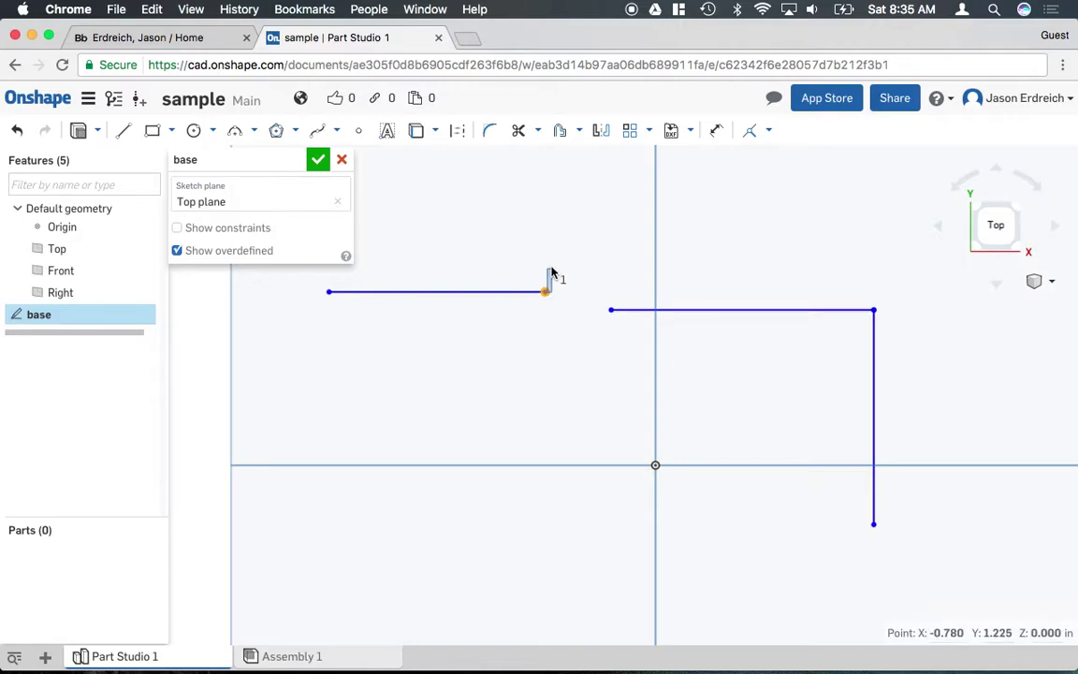
pyautogui.click(504, 293)
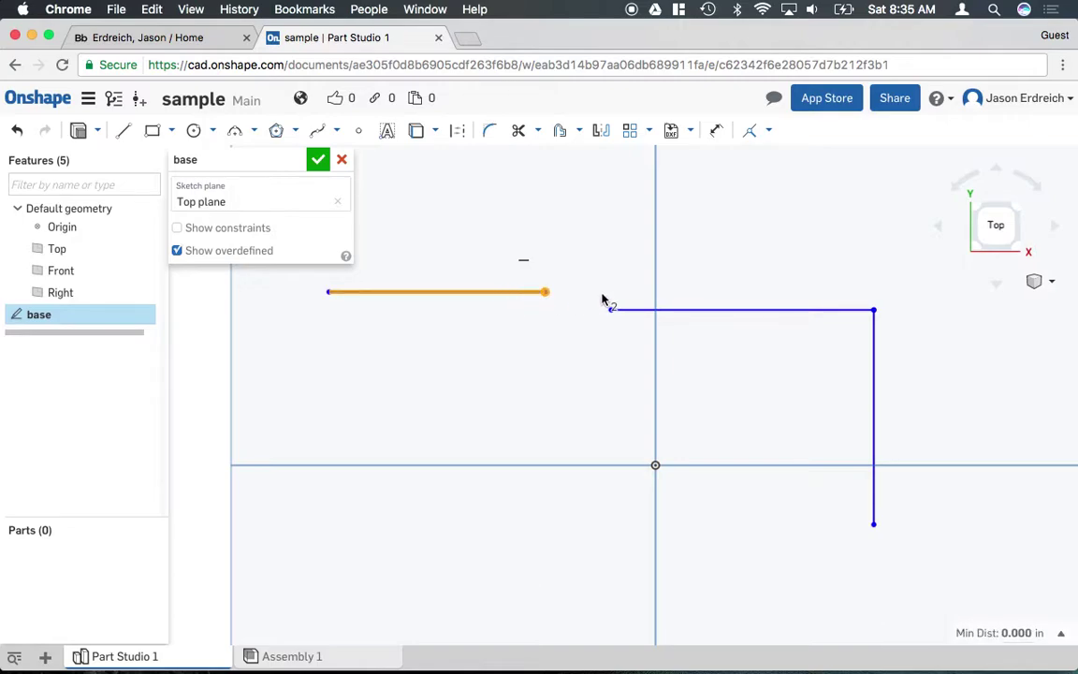
pyautogui.rightClick(516, 298)
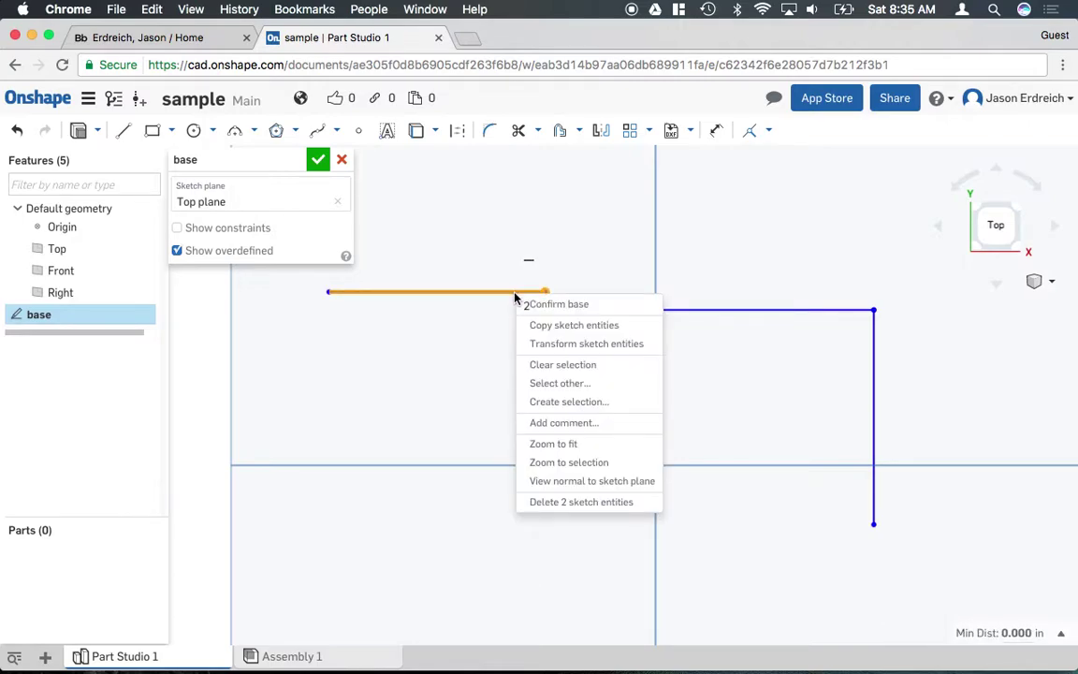
pyautogui.click(555, 503)
# - Trim away the connected horizontal and vertical lines to empty the sketch
pyautogui.scroll(-5, 543, 313)
pyautogui.moveTo(597, 311); pyautogui.dragTo(536, 305, button='middle')
pyautogui.click(519, 130)
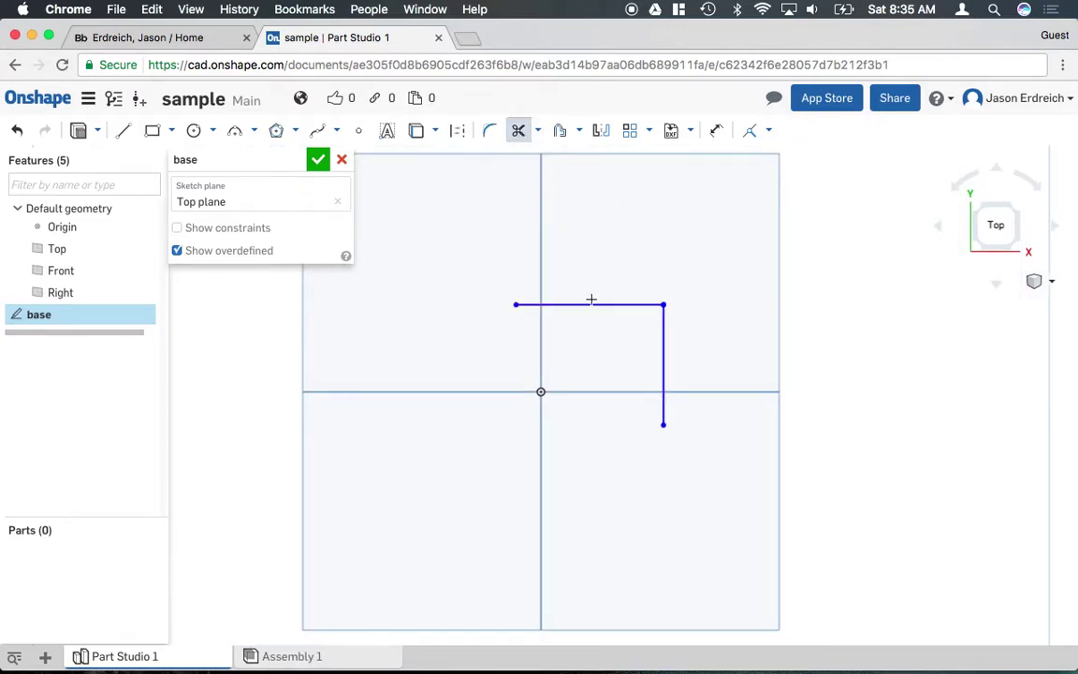
pyautogui.click(591, 307)
pyautogui.click(664, 344)
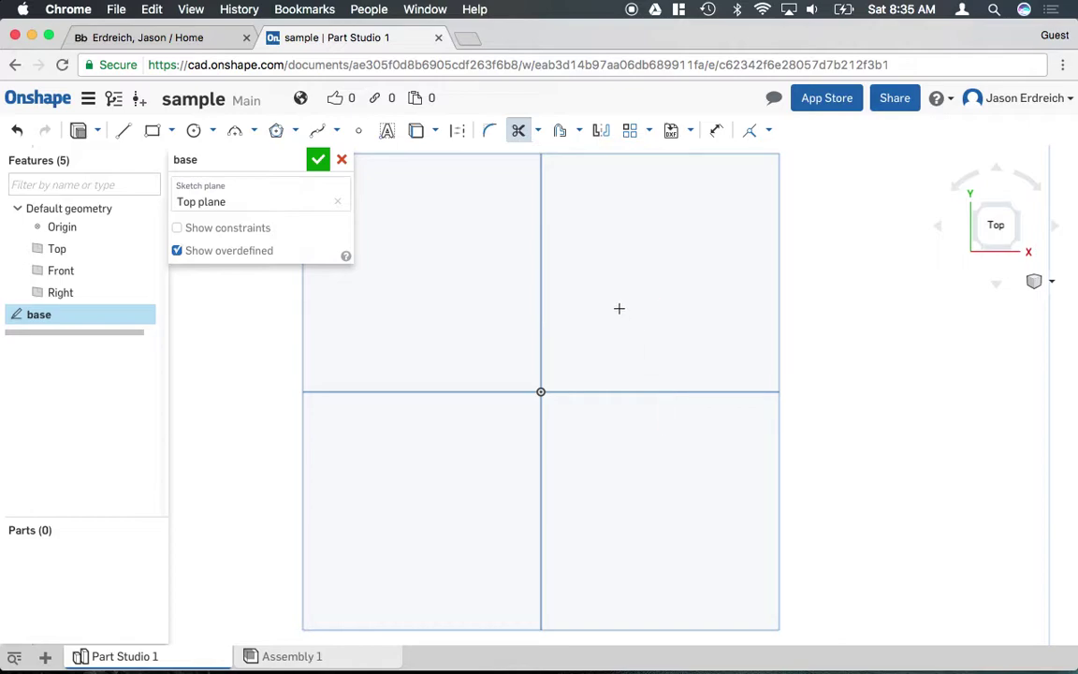
pyautogui.press('Escape')
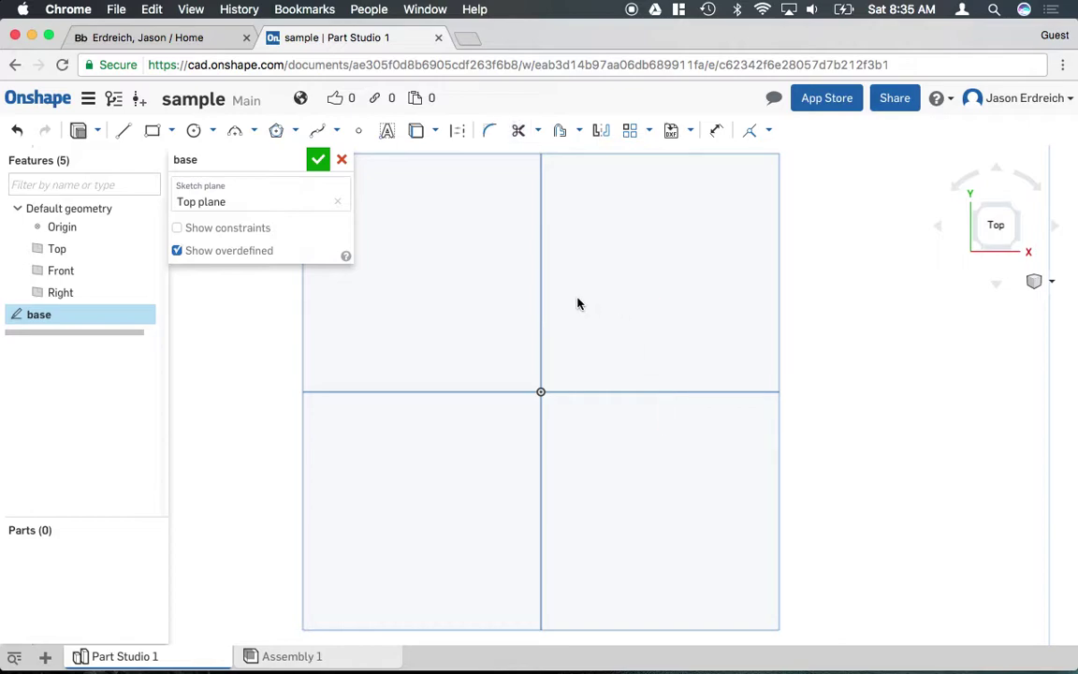
# - Draw a circle centred on the origin and set its diameter to 2 in
pyautogui.click(193, 133)
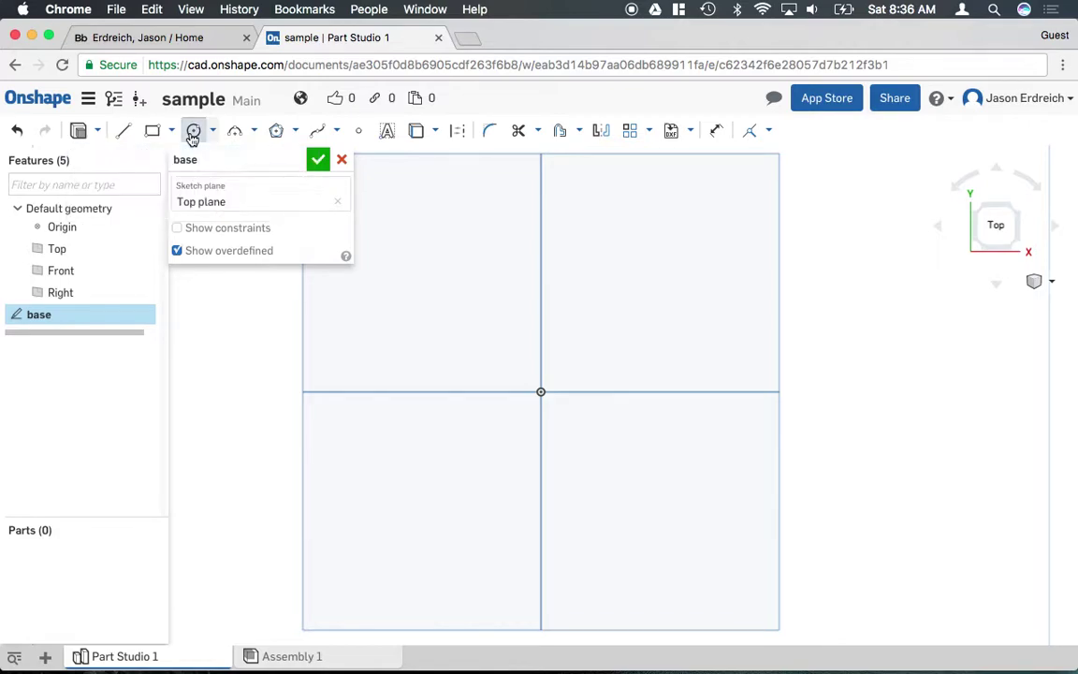
pyautogui.click(542, 393)
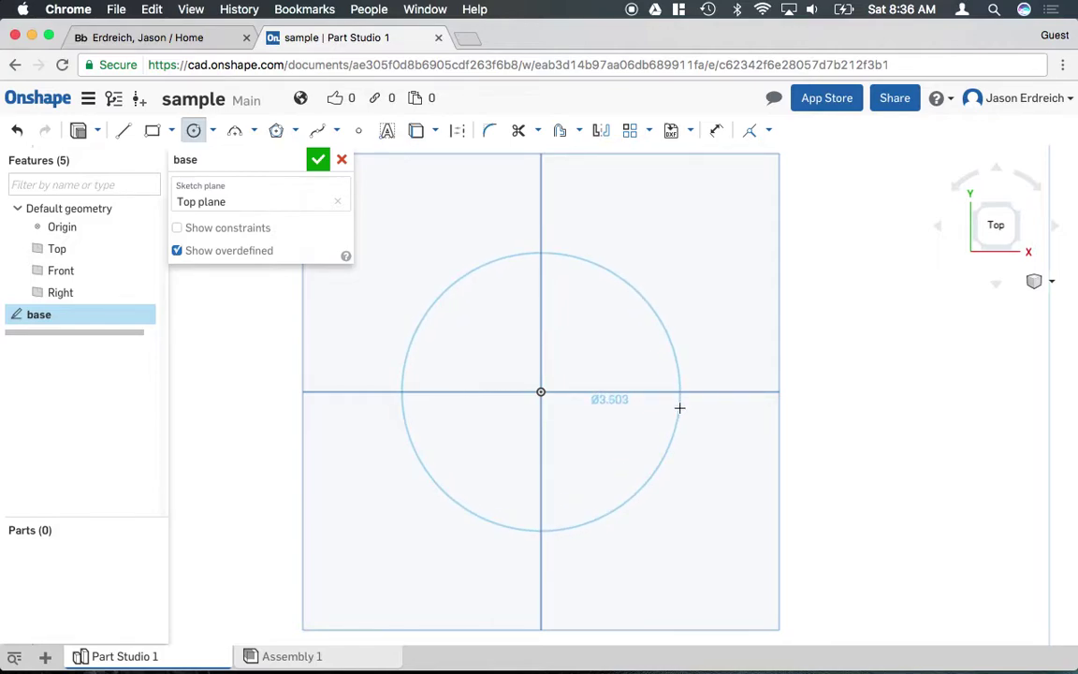
pyautogui.click(680, 408)
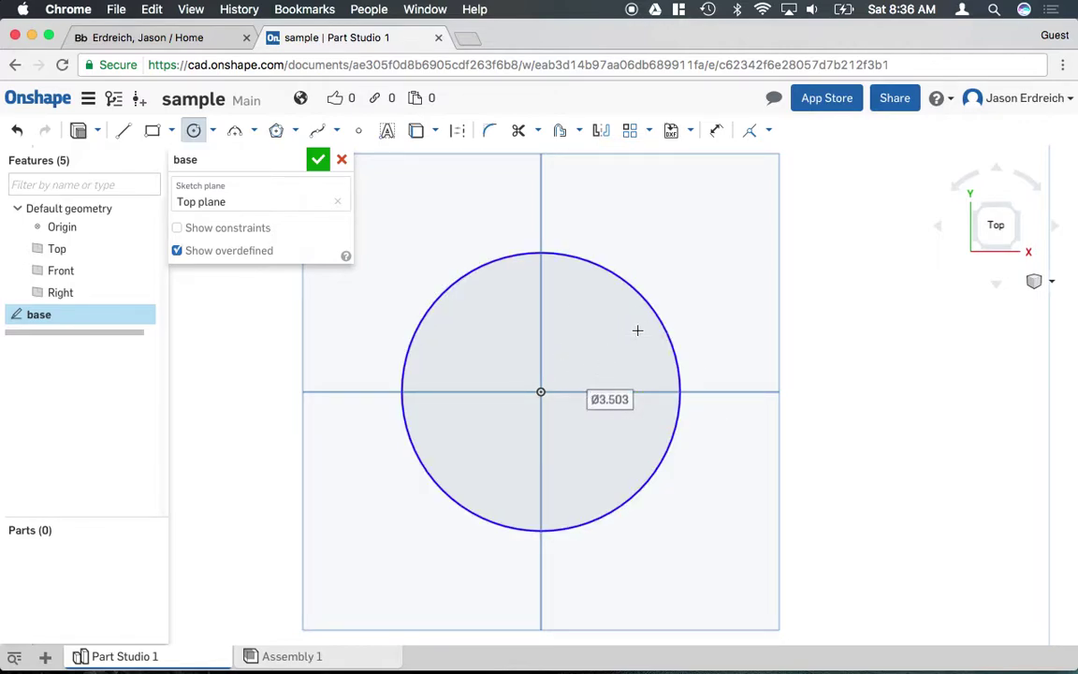
pyautogui.doubleClick(610, 400)
pyautogui.write('2')
pyautogui.press('Return')
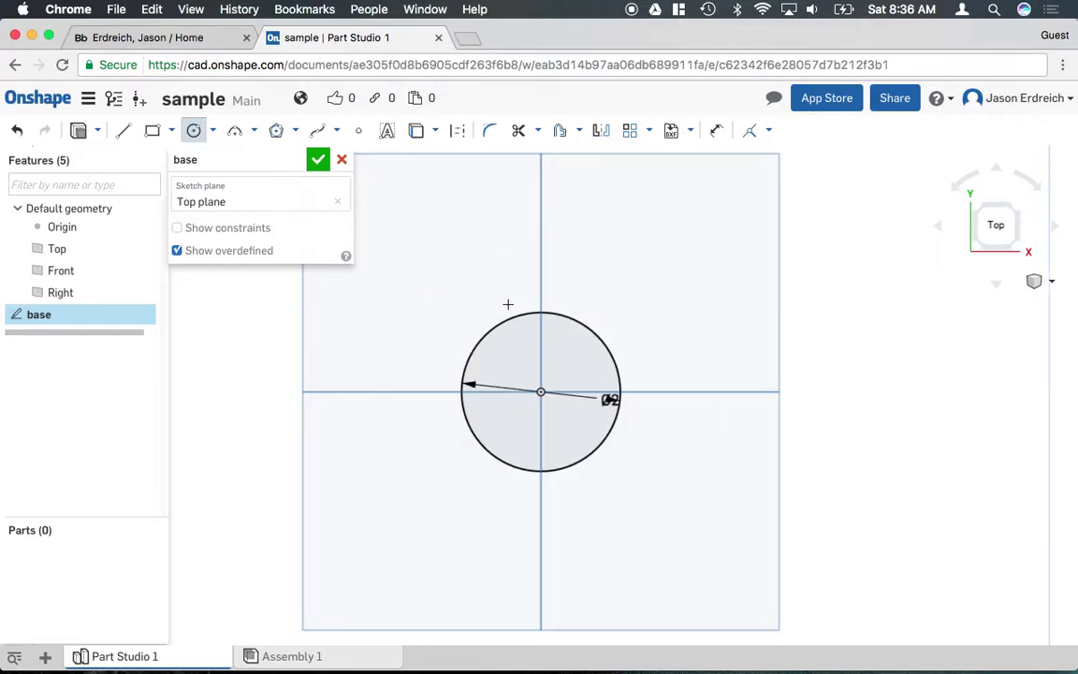
# - Draw two radial lines between the circle's centre and its right edge, and trim the arc between them to leave a wedge-shaped opening
pyautogui.scroll(5, 625, 418)
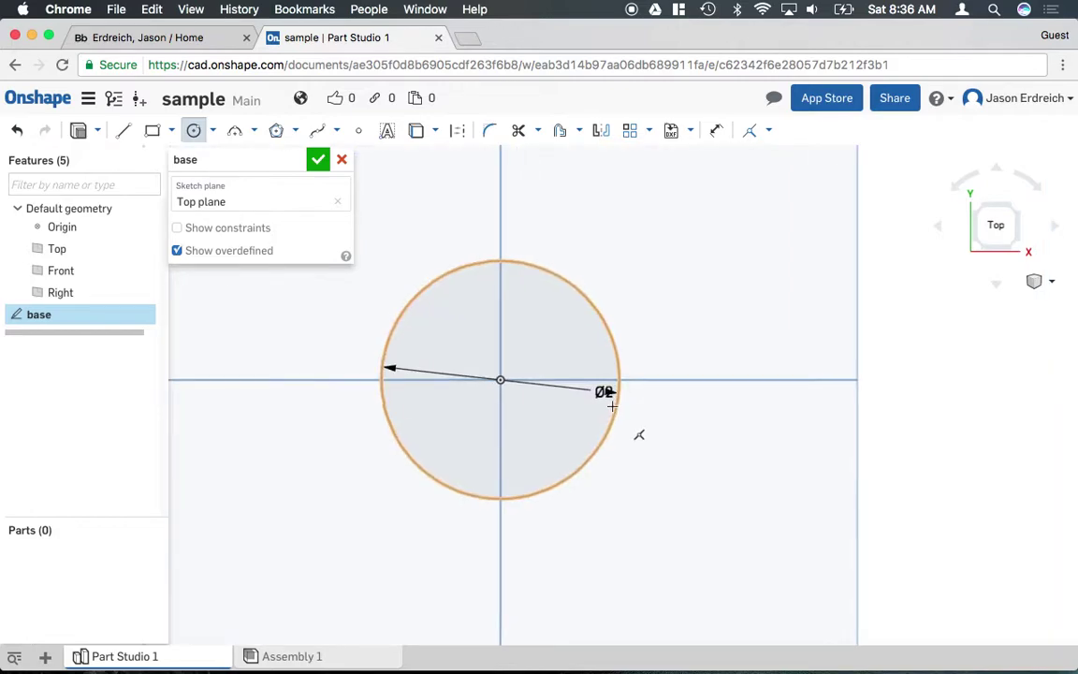
pyautogui.click(129, 132)
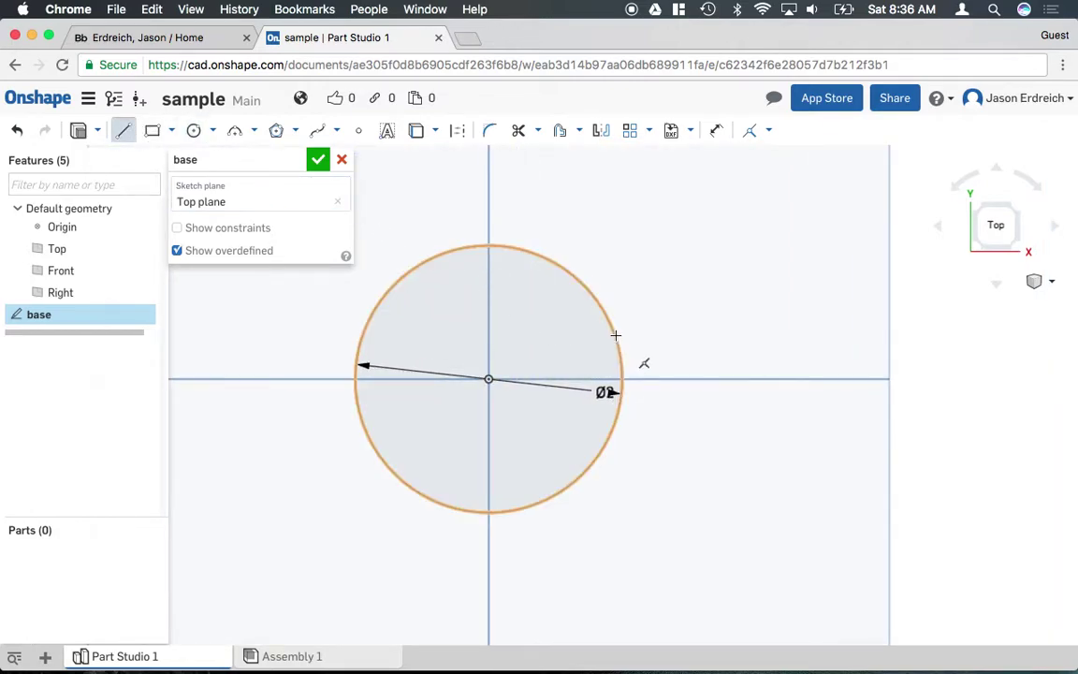
pyautogui.moveTo(600, 312); pyautogui.dragTo(491, 380)
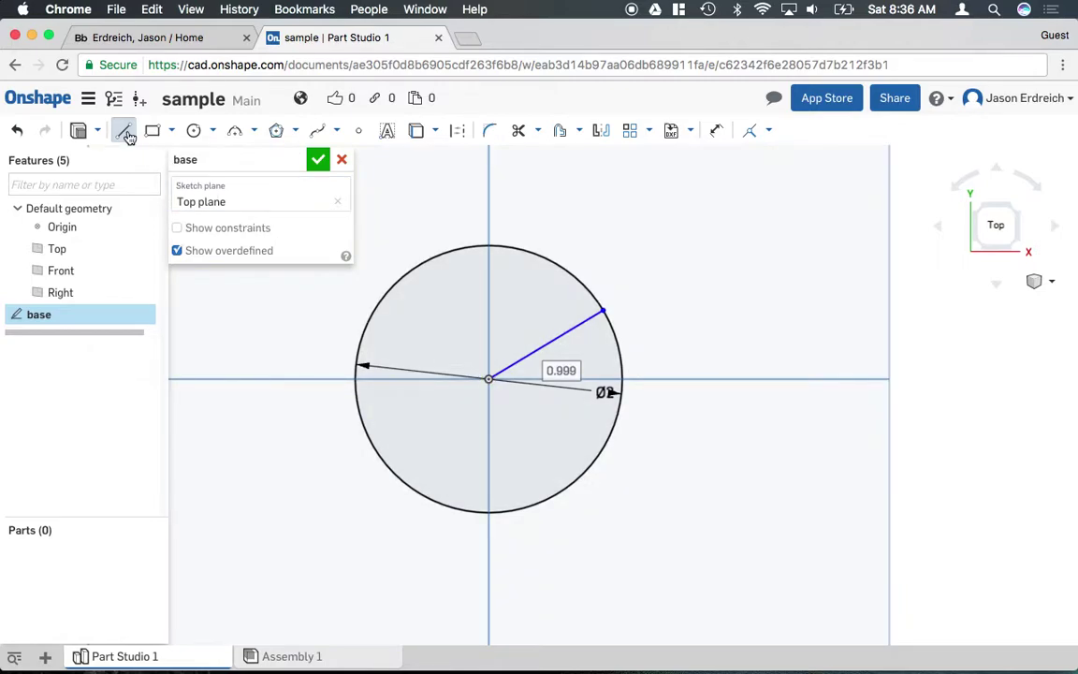
pyautogui.moveTo(487, 379)
pyautogui.mouseDown()
pyautogui.moveTo(588, 436)
pyautogui.moveTo(590, 461)
pyautogui.mouseUp()
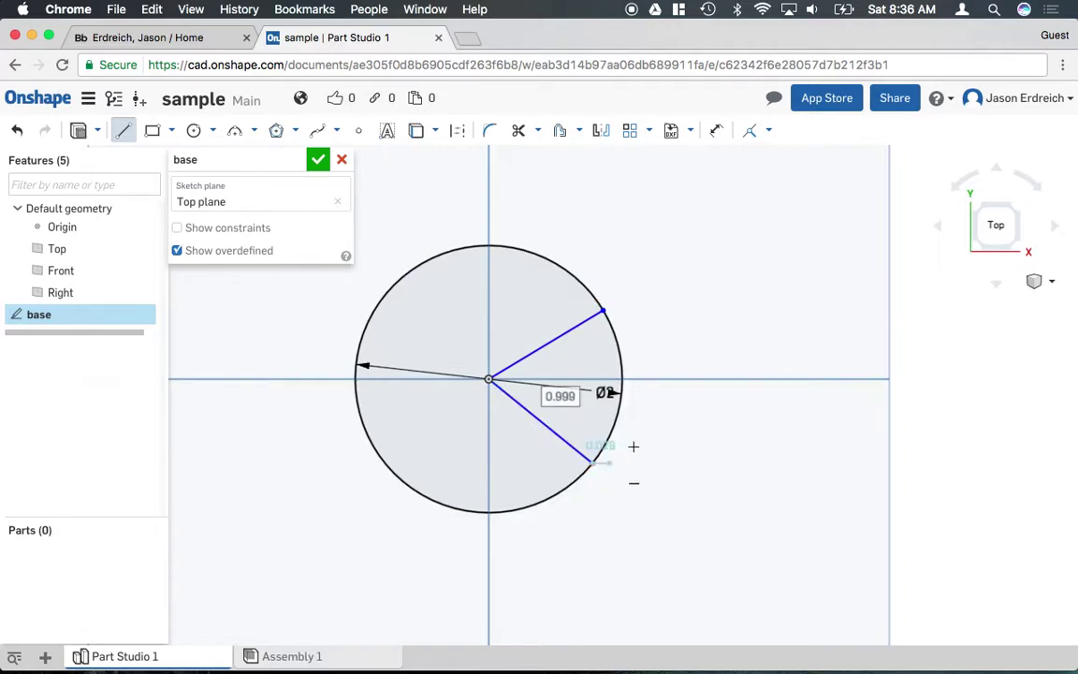
pyautogui.click(520, 131)
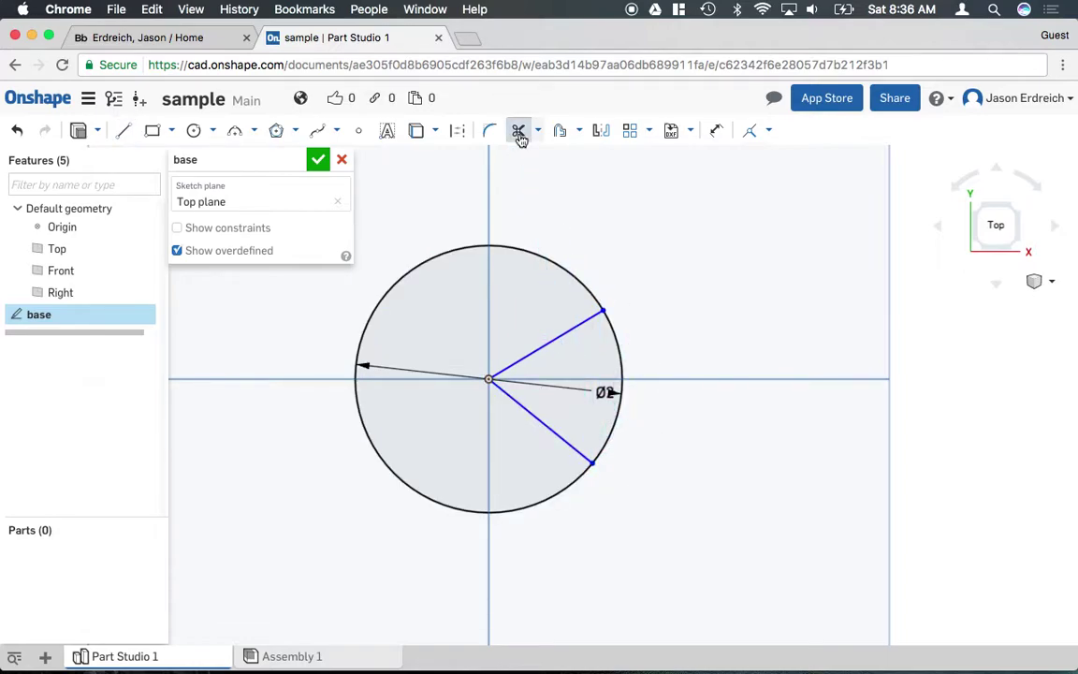
pyautogui.click(617, 357)
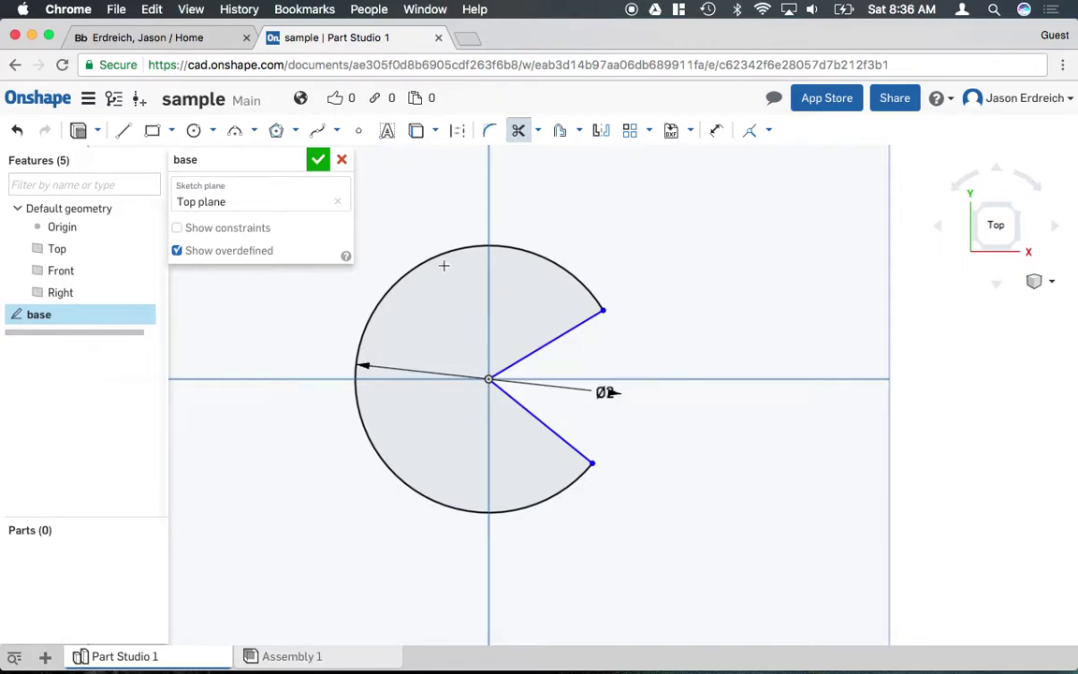
# - Draw a small circle about 0.205 in in diameter, centred directly above the origin in the upper part of the base profile
pyautogui.click(194, 131)
pyautogui.click(490, 285)
pyautogui.click(501, 293)
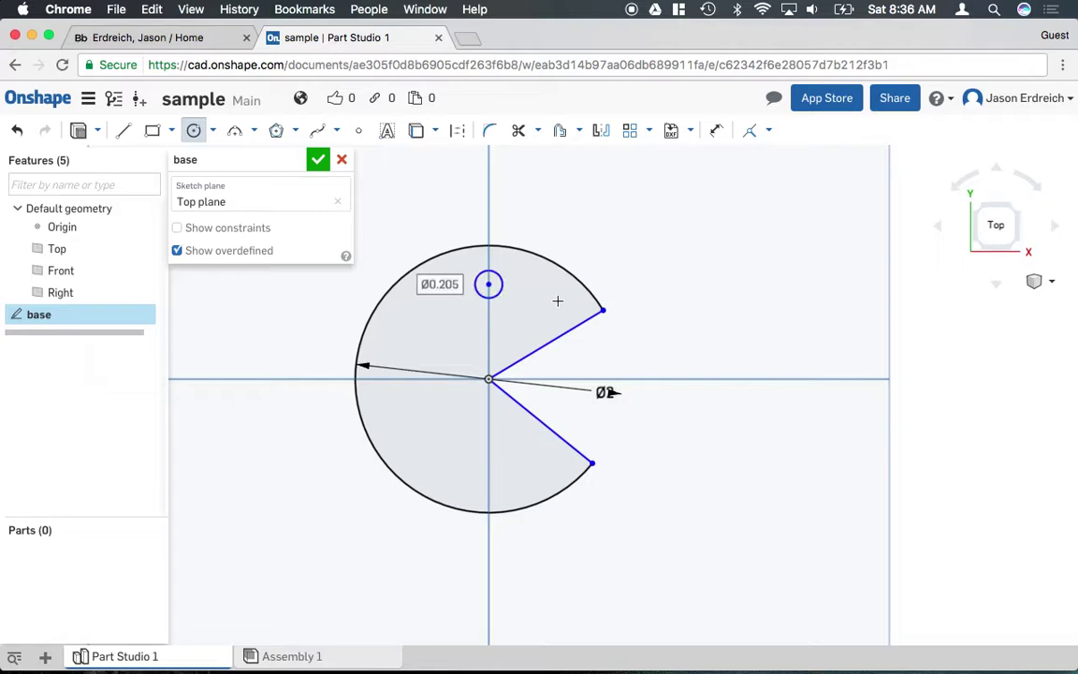
# - Move the small circle about 0.103 in straight down towards the origin with Transform sketch entities
pyautogui.scroll(1, 485, 299)
pyautogui.scroll(2, 487, 295)
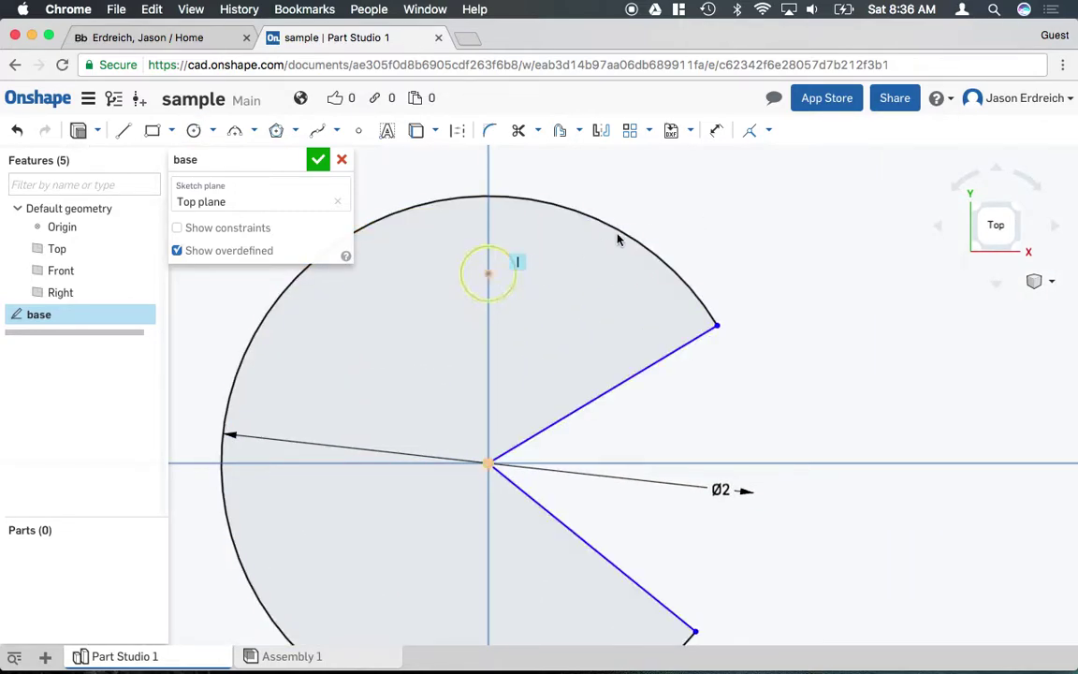
pyautogui.click(510, 297)
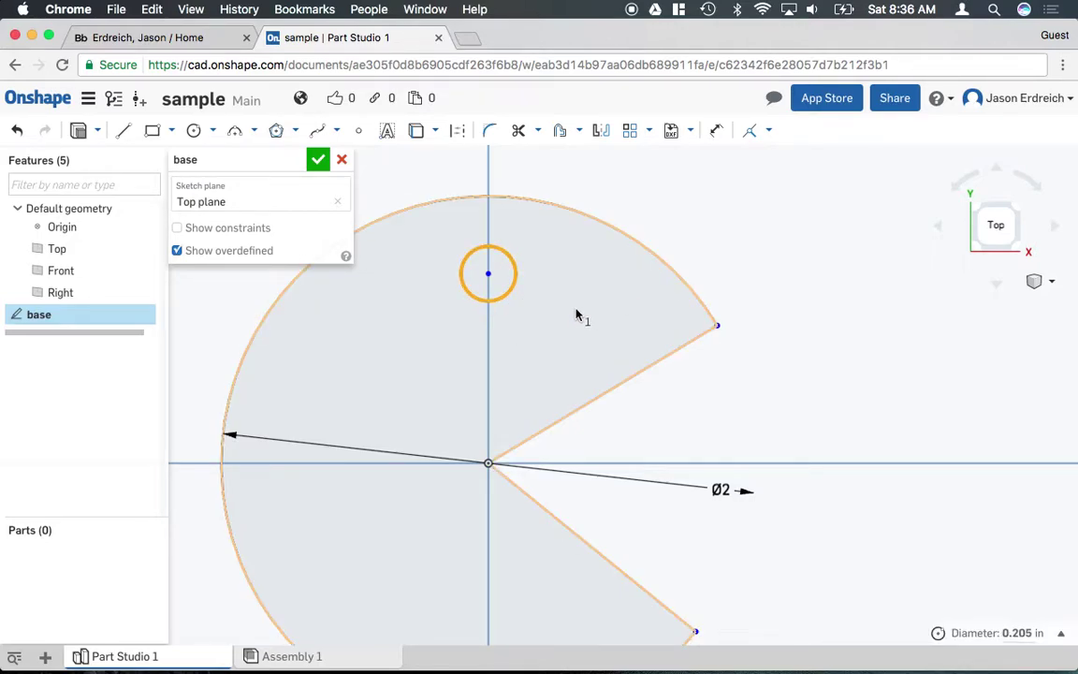
pyautogui.rightClick(515, 290)
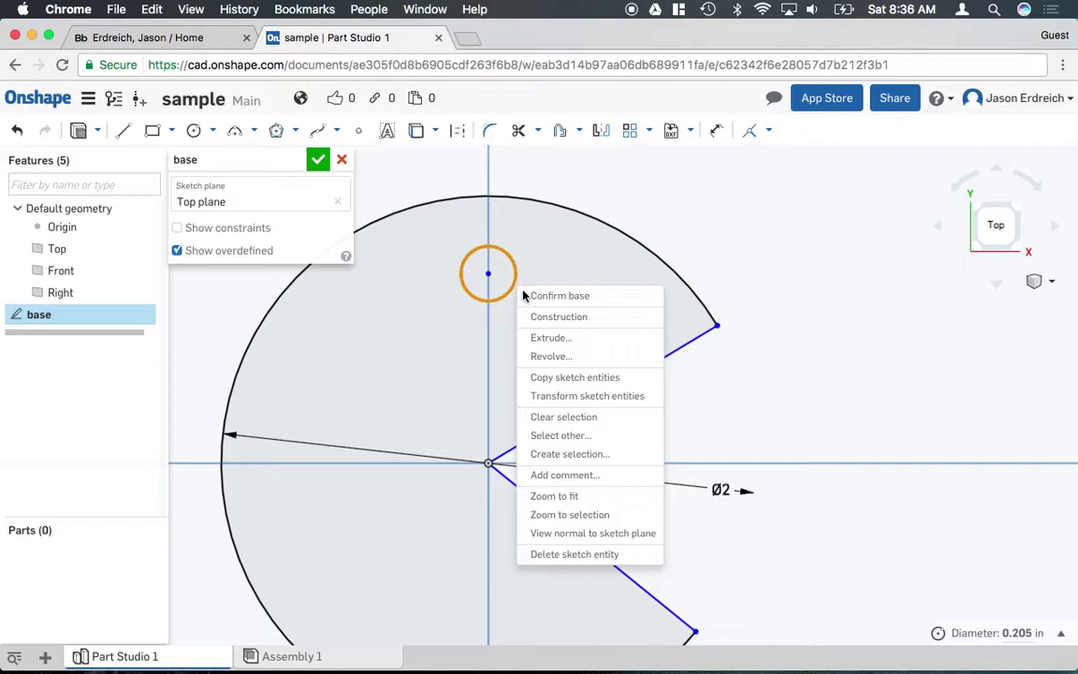
pyautogui.click(570, 397)
pyautogui.moveTo(494, 216); pyautogui.dragTo(492, 244)
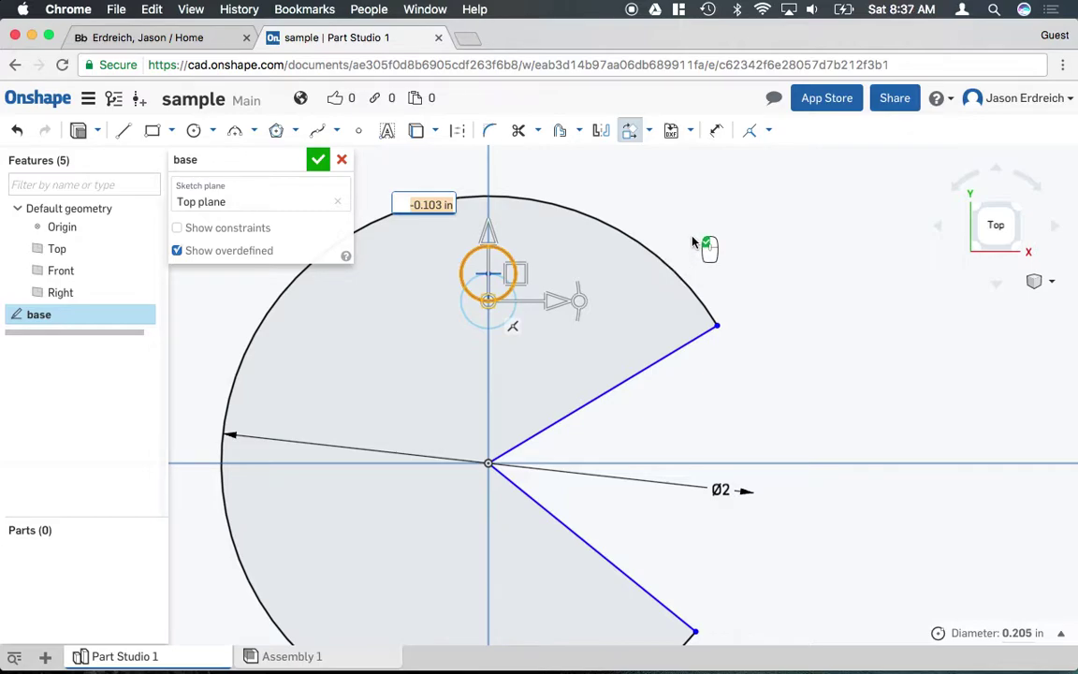
pyautogui.click(709, 220)
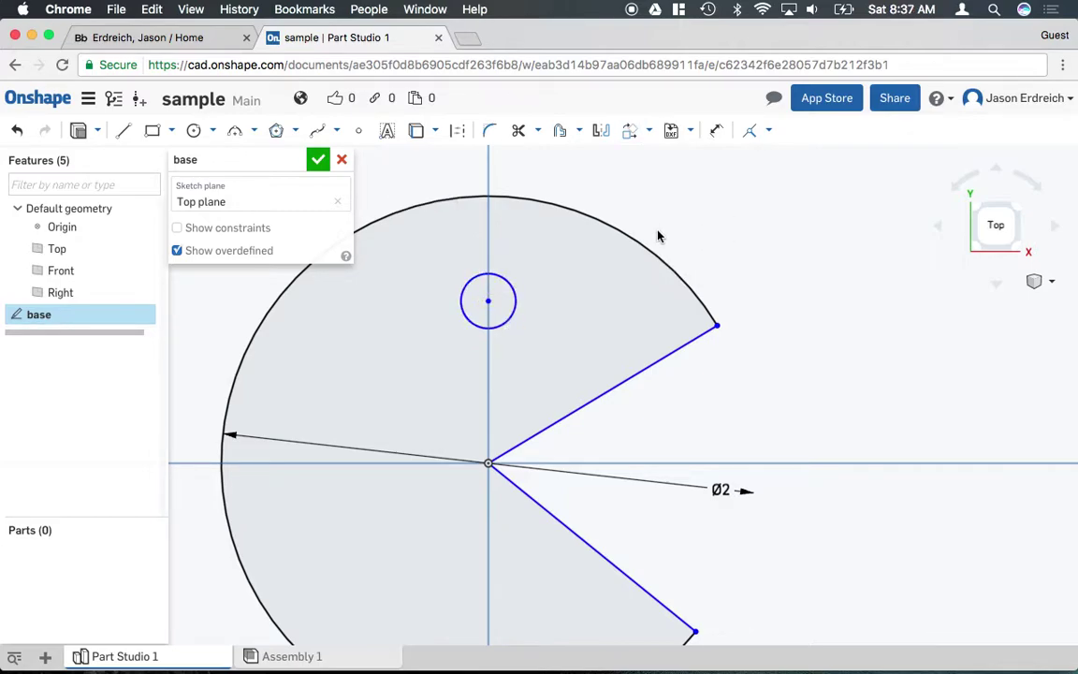
# - Confirm the base sketch and reopen it for editing
pyautogui.scroll(-3, 599, 226)
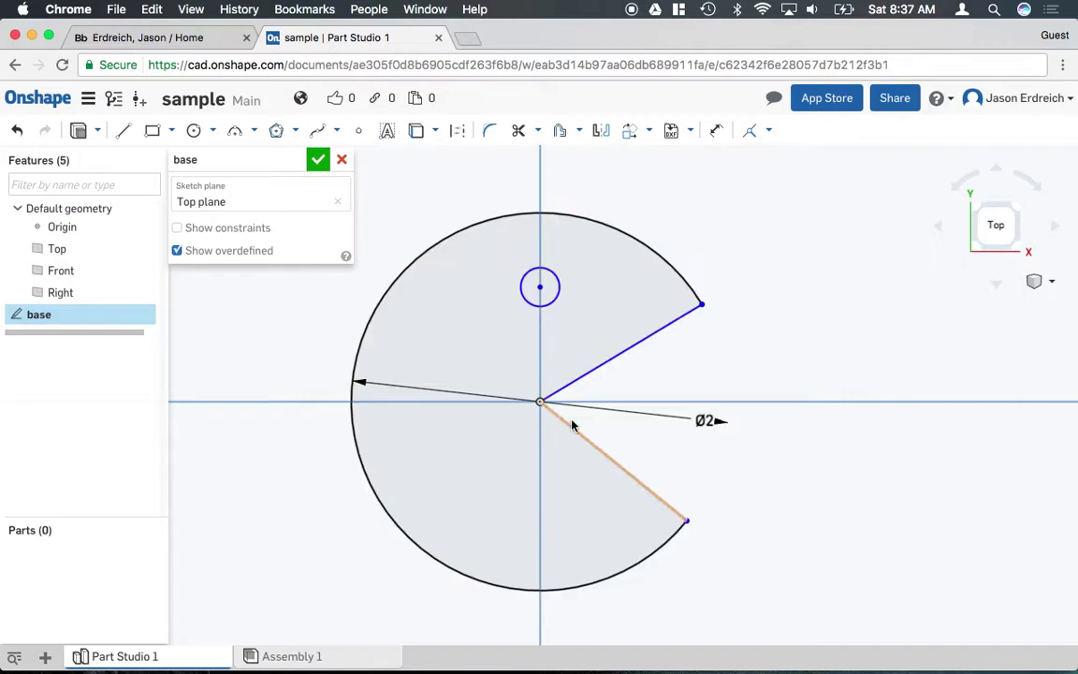
pyautogui.click(318, 161)
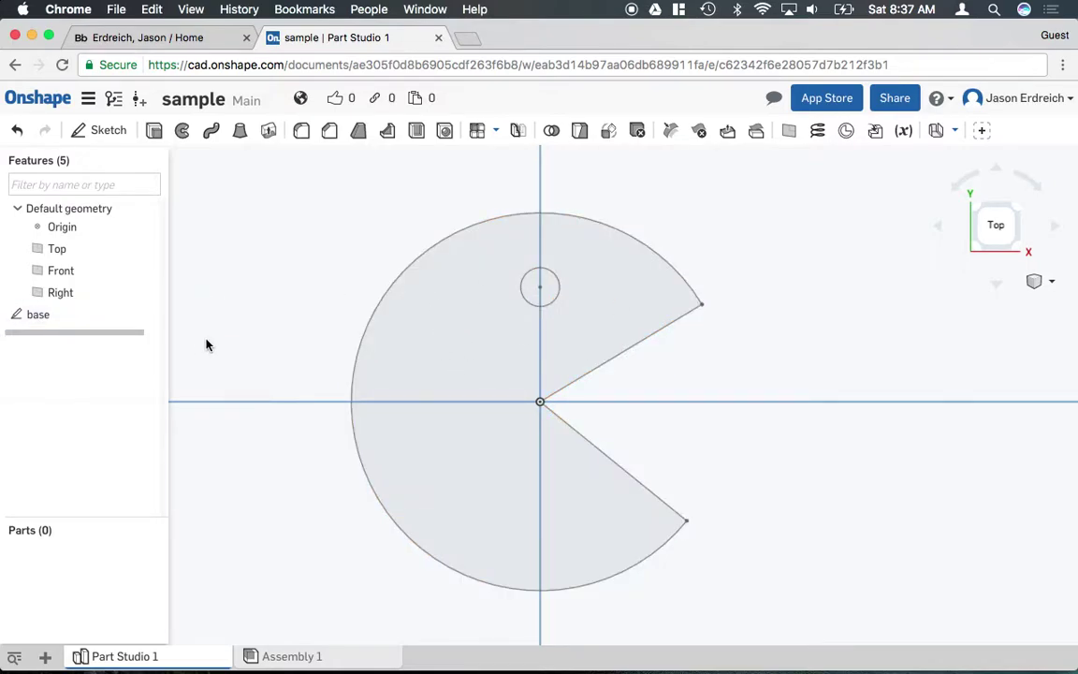
pyautogui.doubleClick(39, 317)
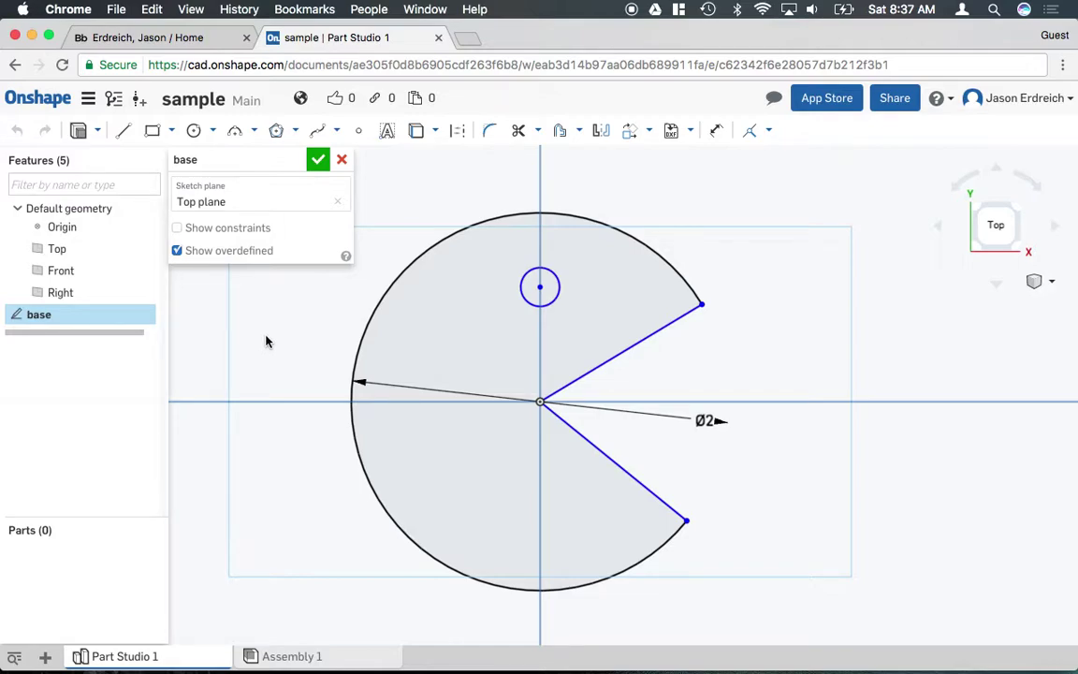